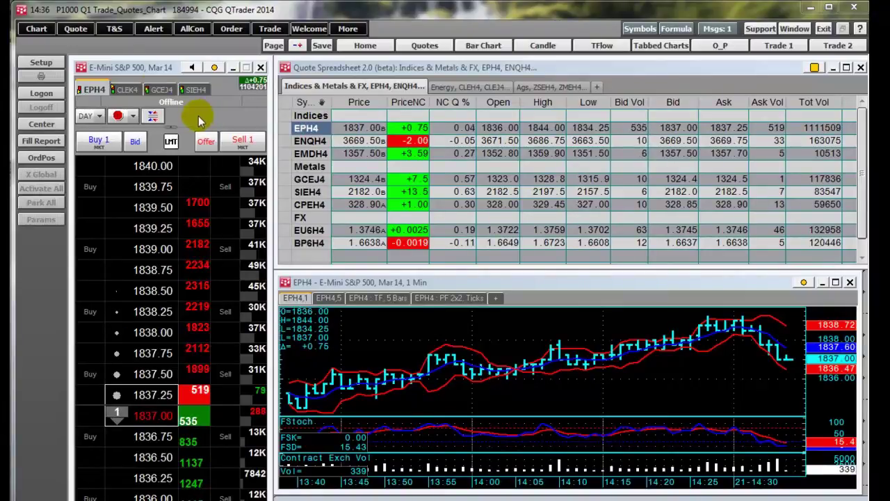
Step: Log on to demo order routing, then log off to take the DOM offline
{"action": "left_click", "coordinate": [42, 61]}
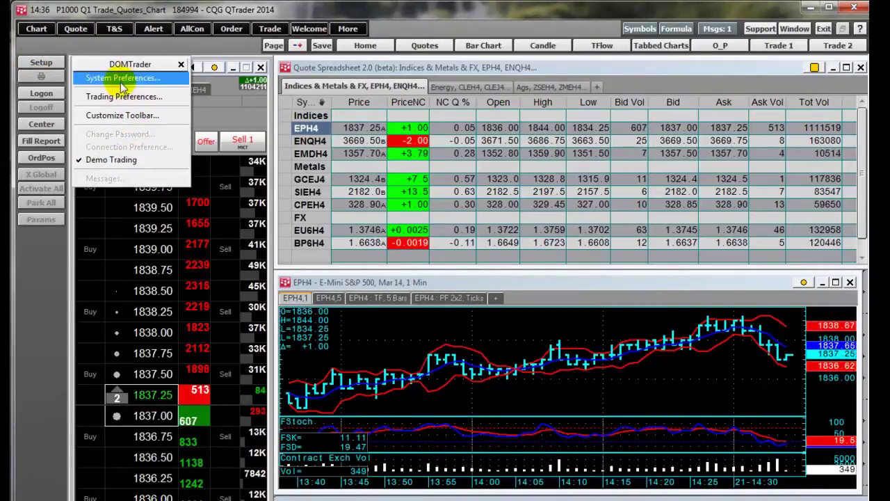
{"action": "left_click", "coordinate": [115, 64]}
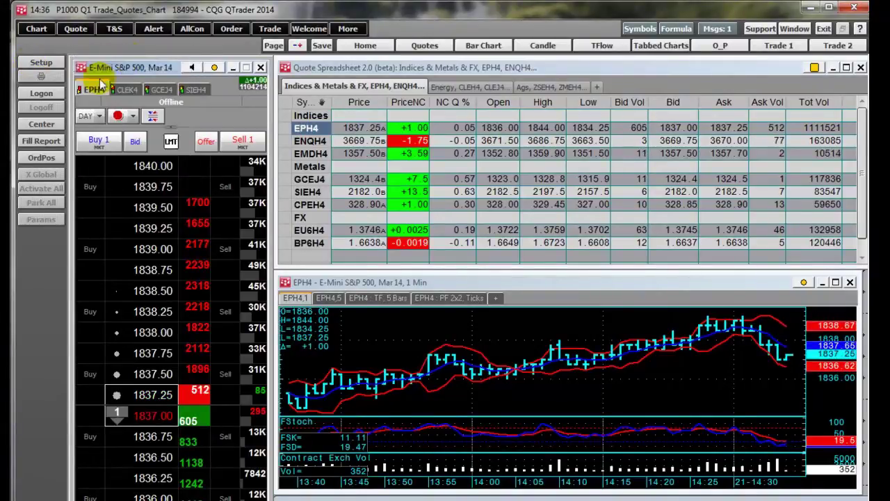
{"action": "left_click", "coordinate": [41, 94]}
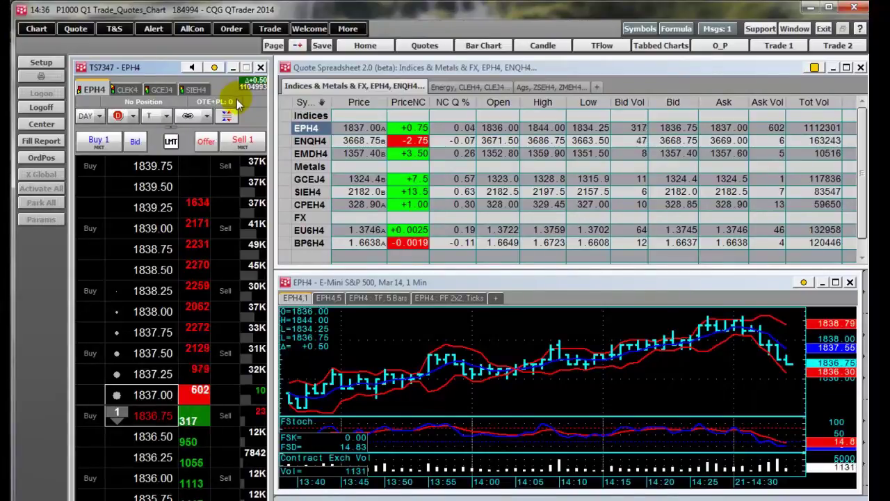
{"action": "left_click", "coordinate": [41, 107]}
Step: Turn demo trading off, cancel the live order routing logon, then re-enable demo trading
{"action": "left_click", "coordinate": [43, 70]}
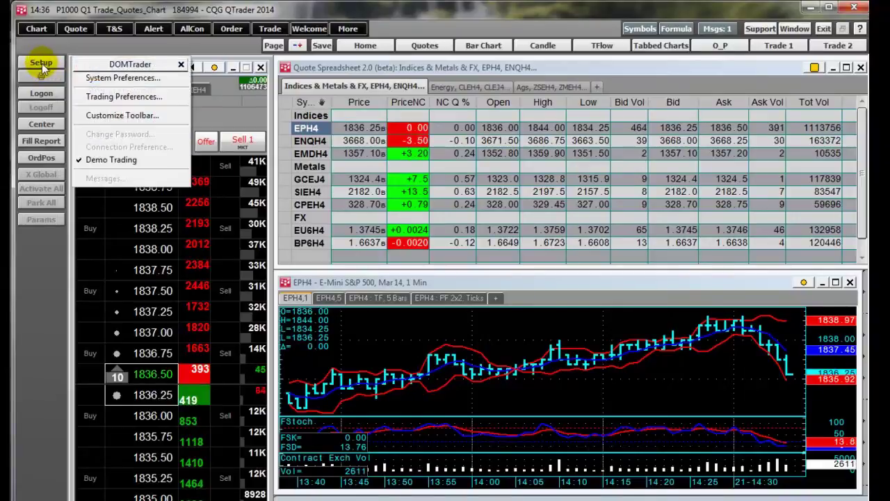
{"action": "left_click", "coordinate": [113, 162]}
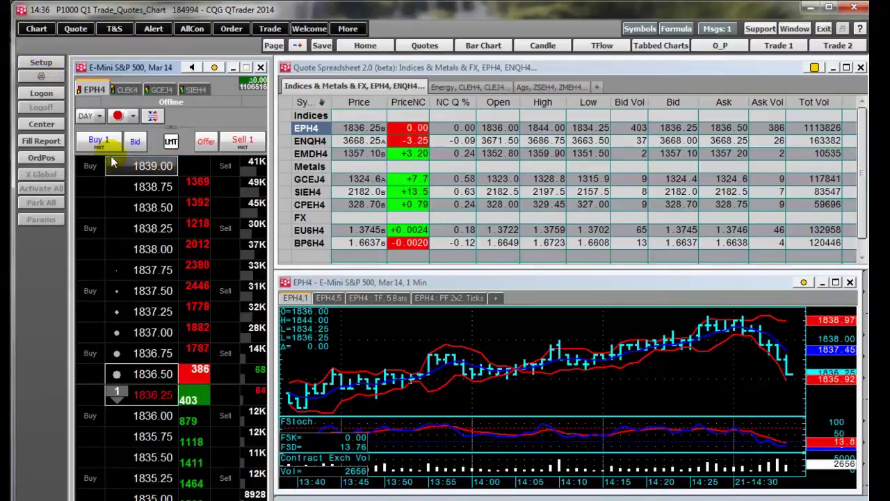
{"action": "left_click", "coordinate": [41, 93]}
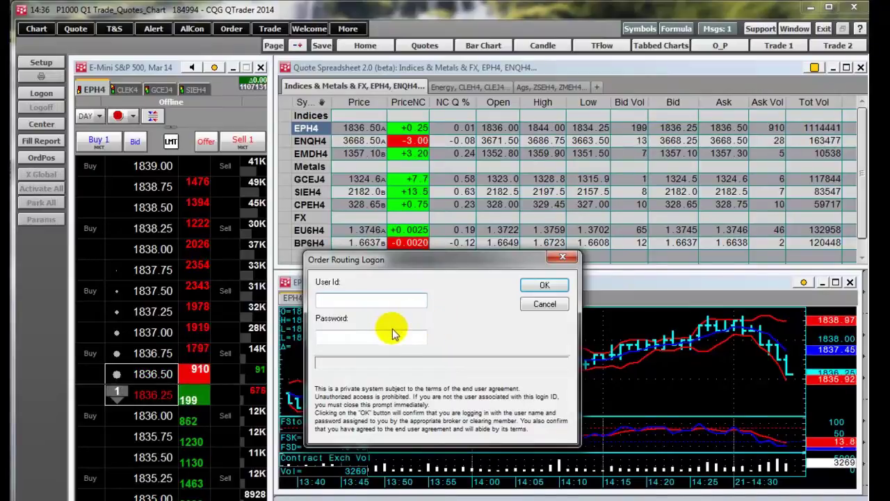
{"action": "left_click", "coordinate": [545, 304]}
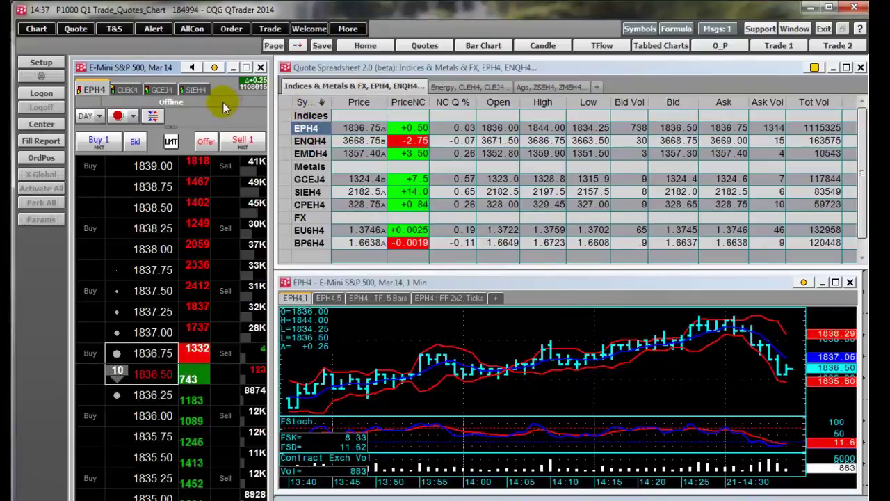
{"action": "left_click", "coordinate": [41, 62]}
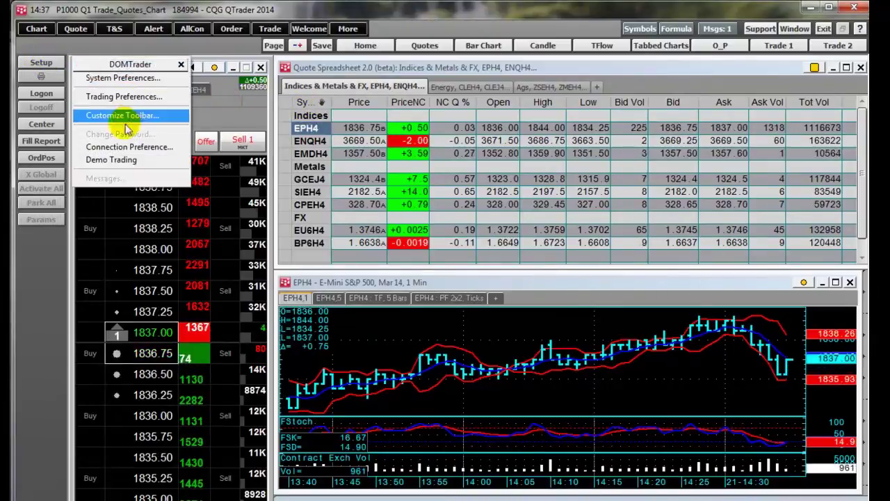
{"action": "left_click", "coordinate": [118, 165]}
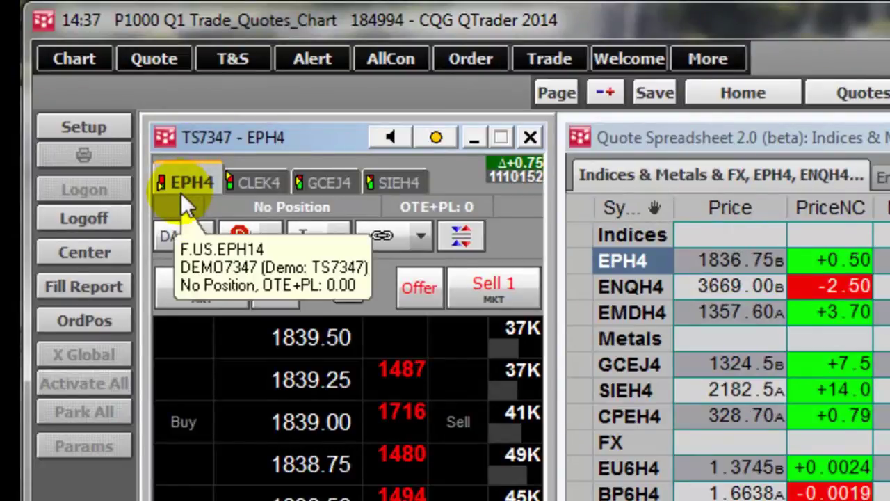
Step: View CLEK4, GCEJ4 and SIEH4, replace SIEH4 with CLEN4, then return to EPH4
{"action": "left_click", "coordinate": [253, 181]}
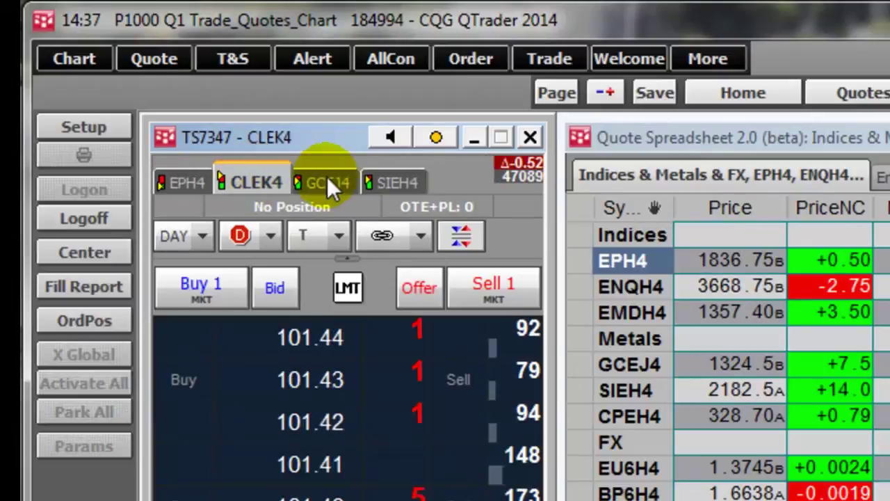
{"action": "left_click", "coordinate": [325, 179]}
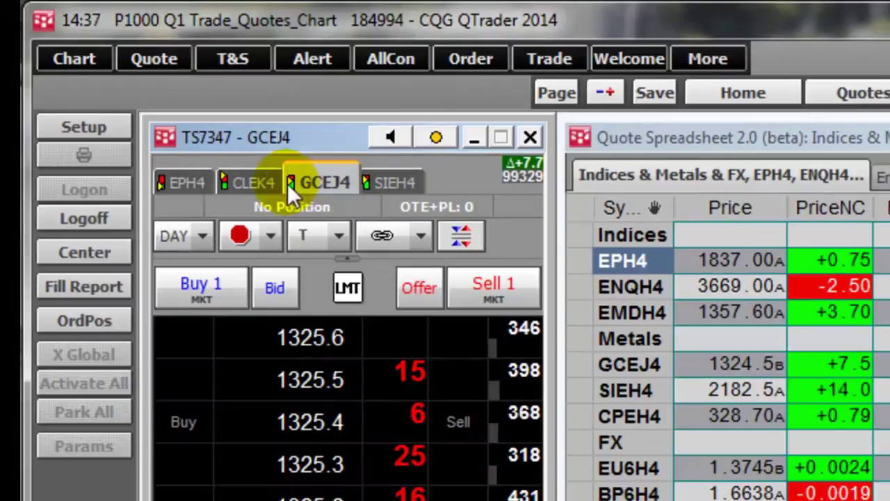
{"action": "left_click", "coordinate": [386, 180]}
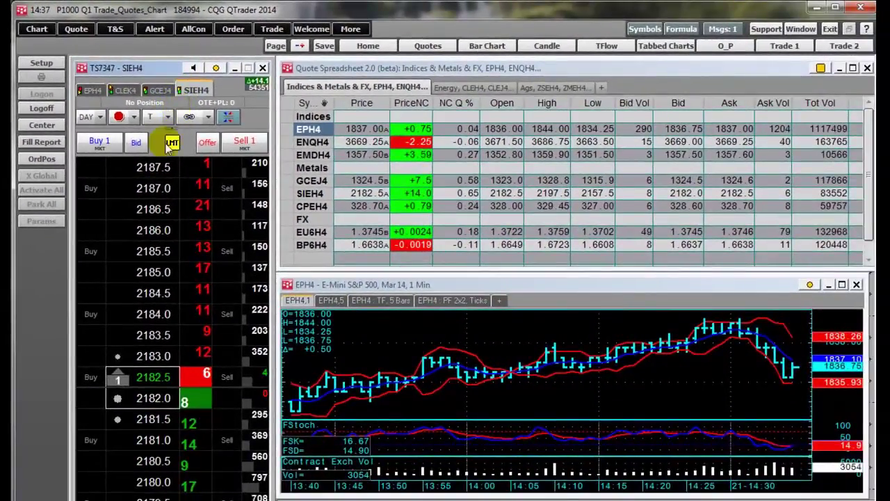
{"action": "type", "text": "CLEN"}
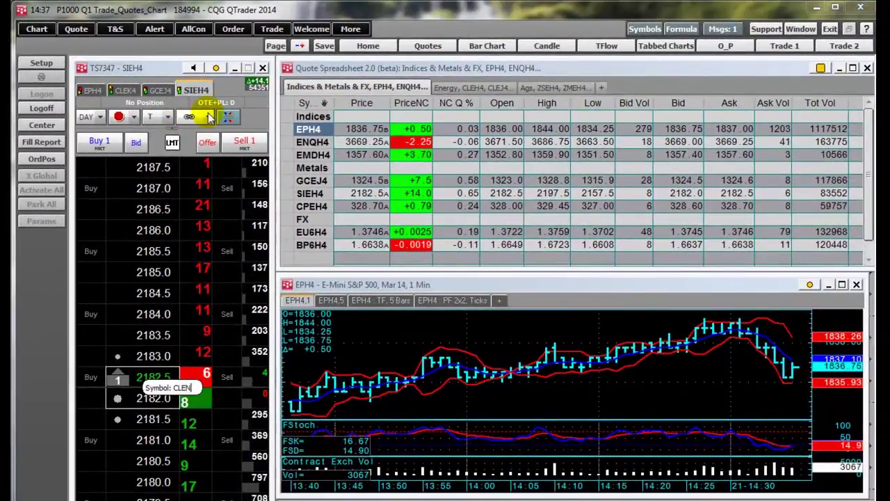
{"action": "key", "text": "Return"}
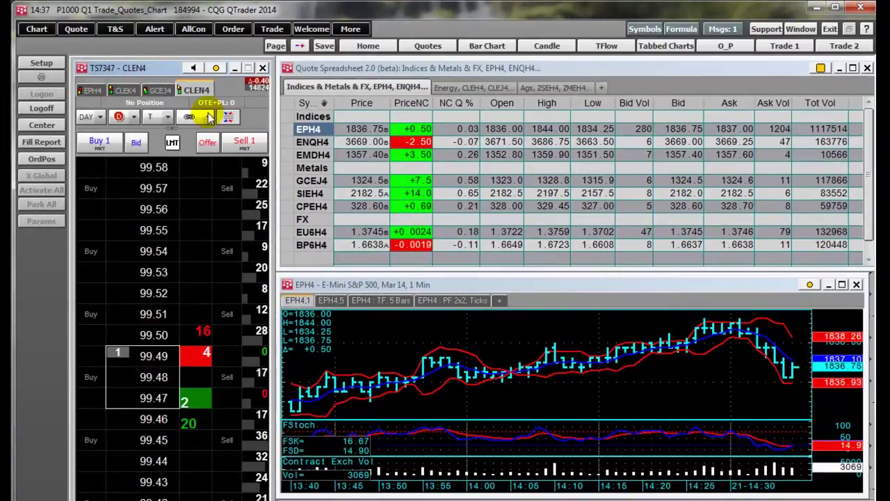
{"action": "left_click", "coordinate": [93, 91]}
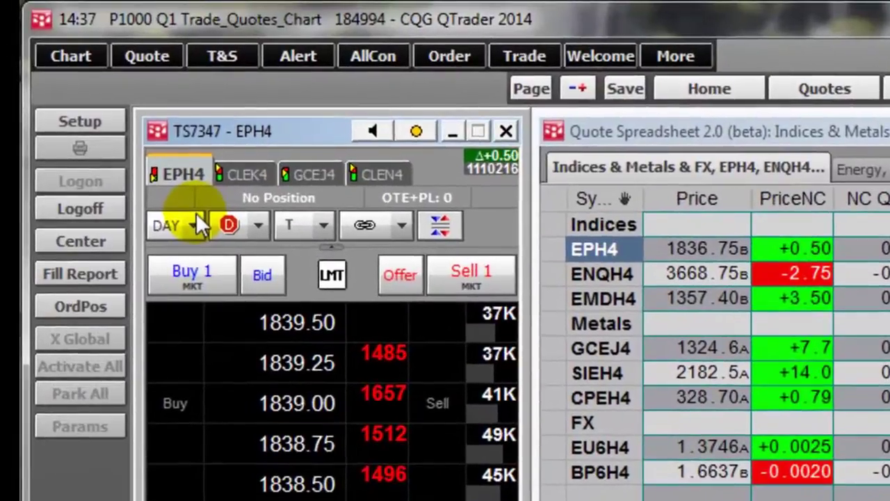
{"action": "left_click", "coordinate": [195, 224]}
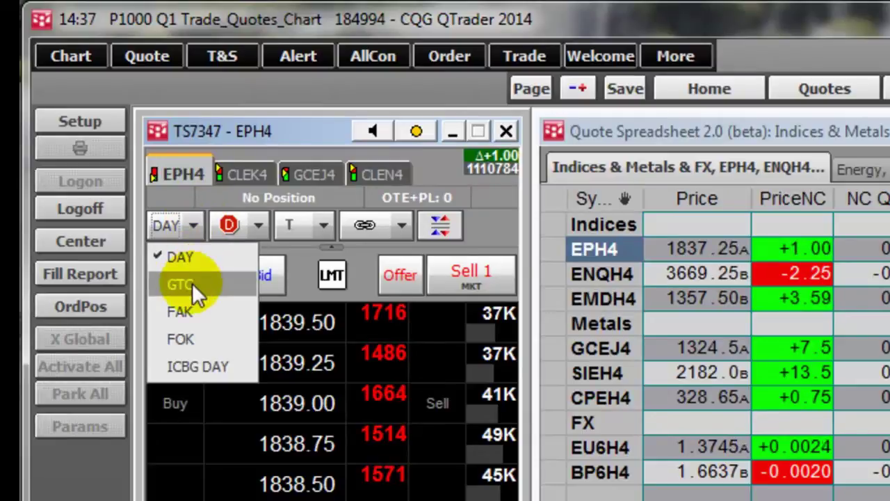
{"action": "left_click", "coordinate": [241, 200]}
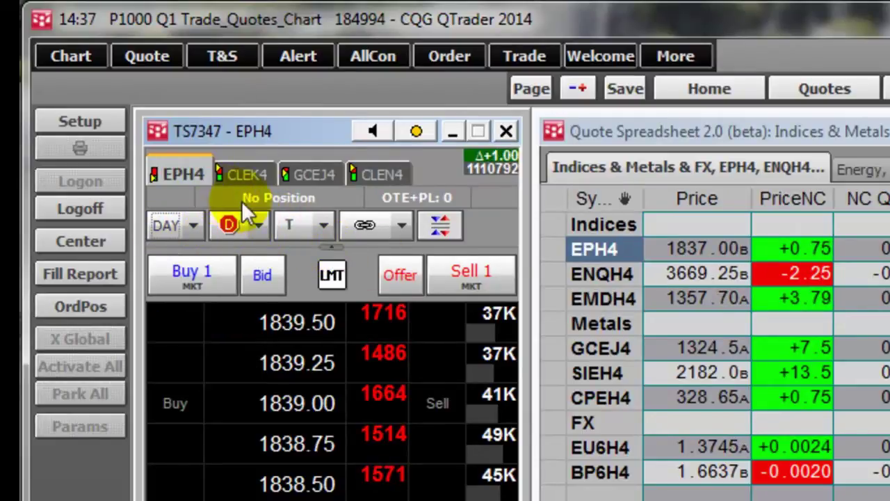
{"action": "left_click", "coordinate": [257, 224]}
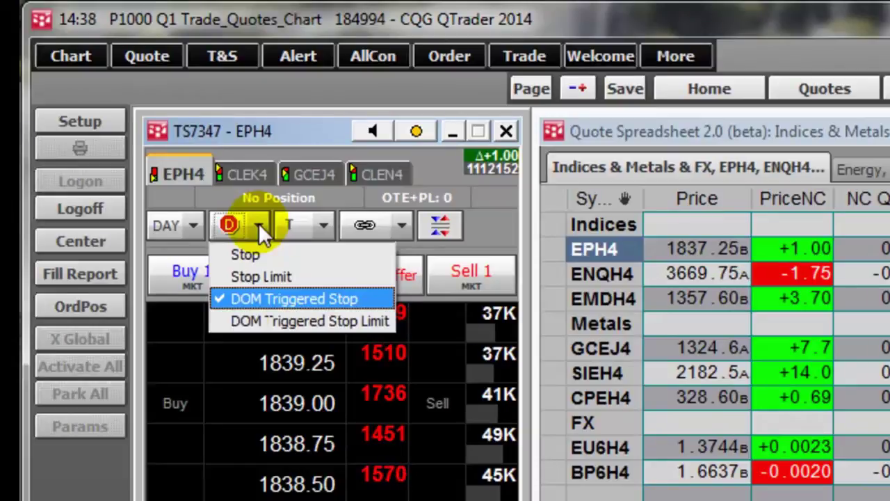
{"action": "left_click", "coordinate": [258, 223]}
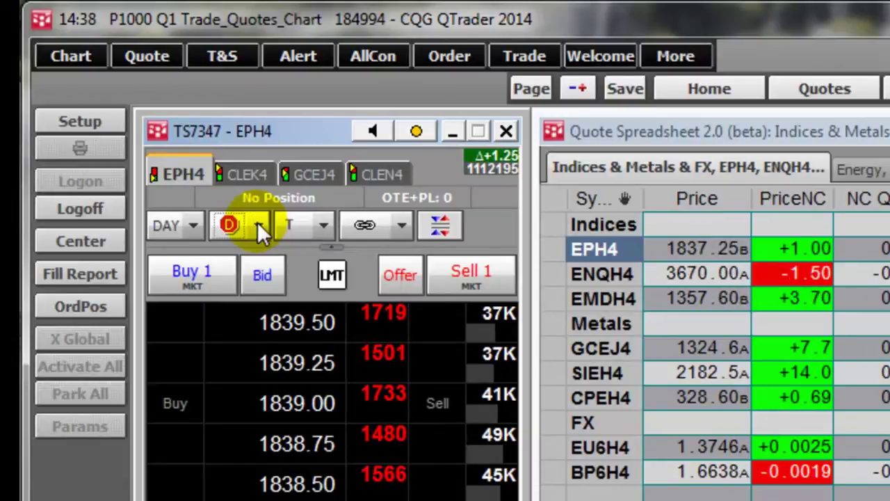
{"action": "left_click", "coordinate": [322, 225]}
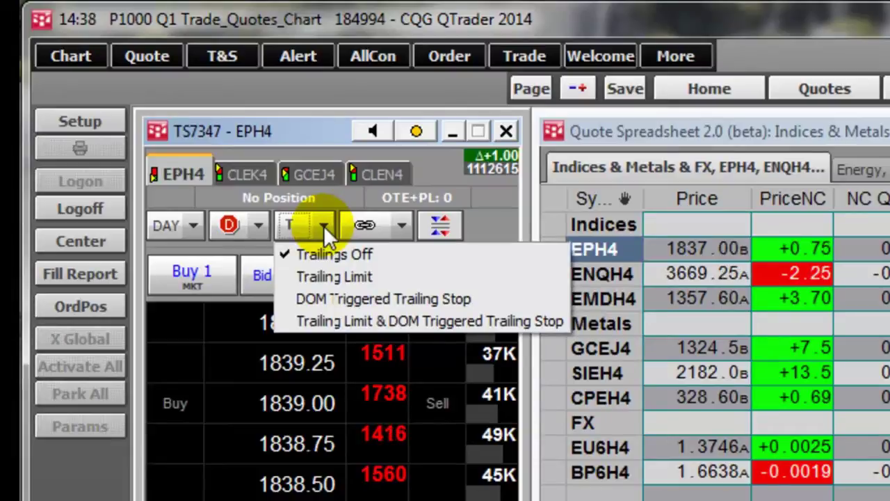
{"action": "left_click", "coordinate": [324, 226]}
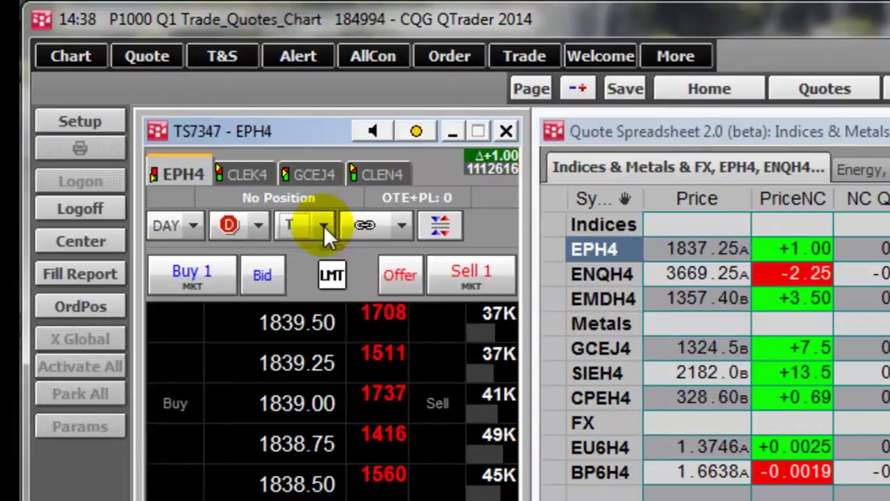
{"action": "left_click", "coordinate": [400, 225]}
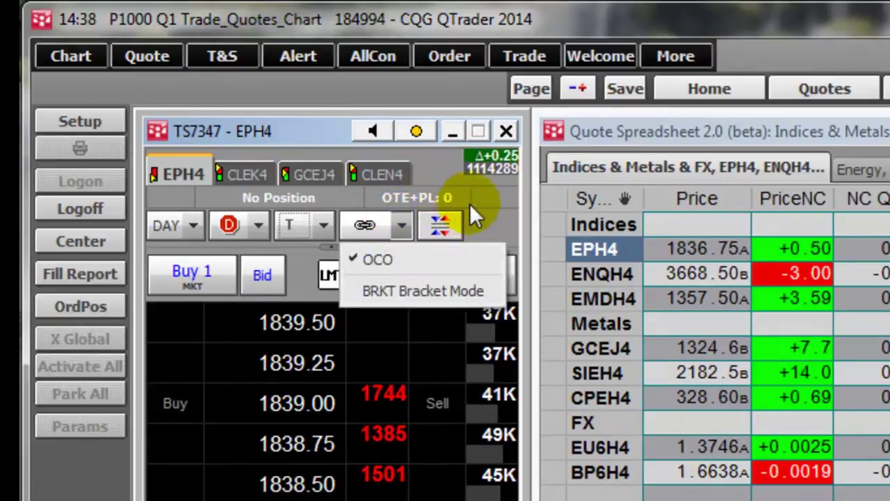
{"action": "left_click", "coordinate": [467, 223]}
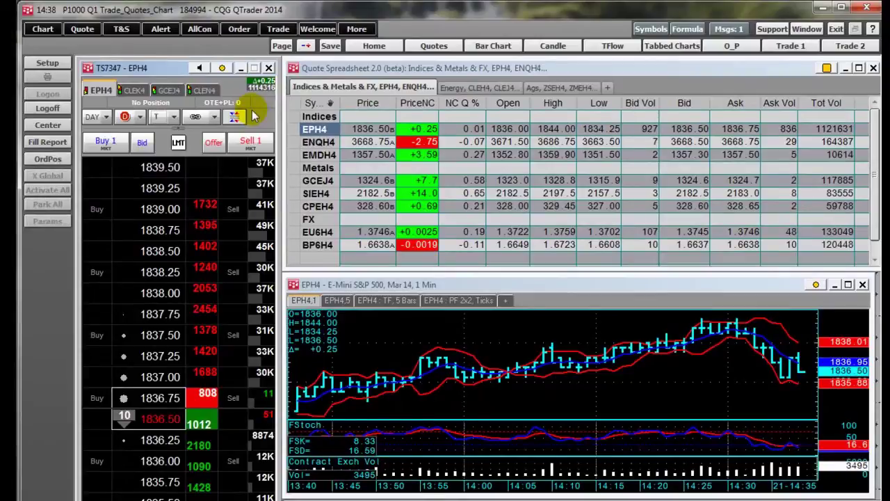
Step: Switch the ladder from CLEN4 to EPH4 and toggle the order settings row off and on
{"action": "left_click", "coordinate": [211, 91]}
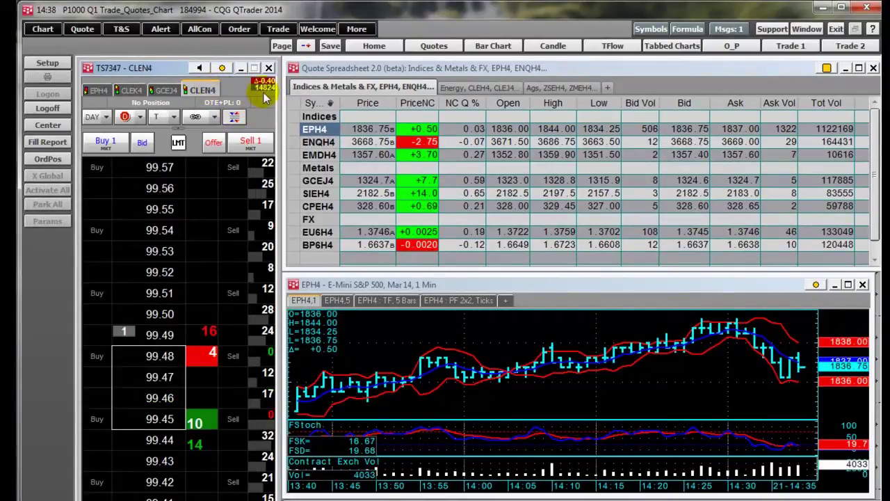
{"action": "left_click", "coordinate": [235, 117]}
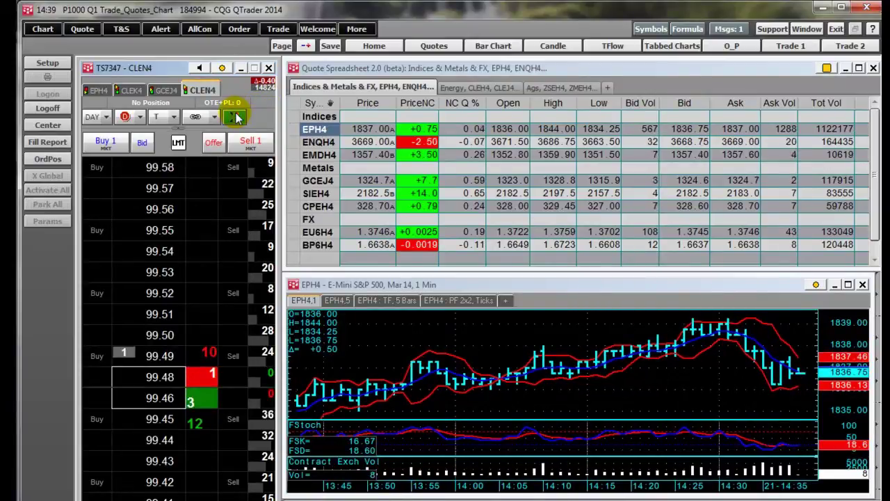
{"action": "left_click", "coordinate": [99, 91]}
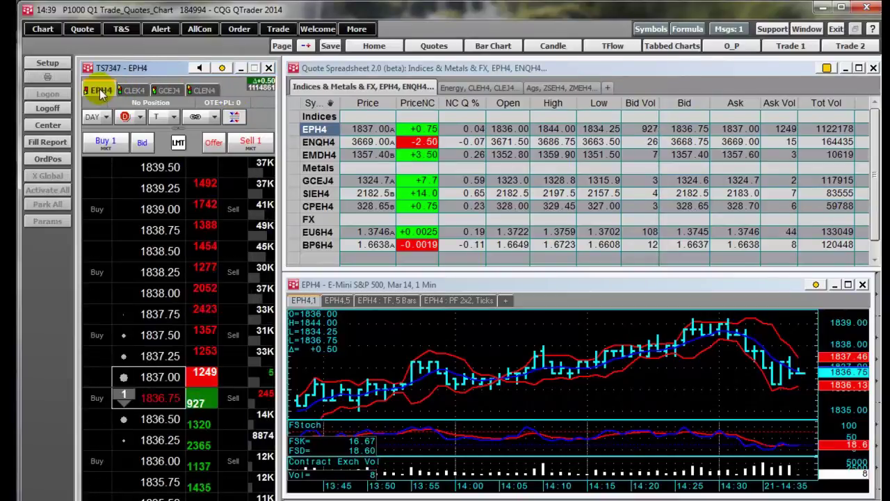
{"action": "left_click", "coordinate": [179, 132]}
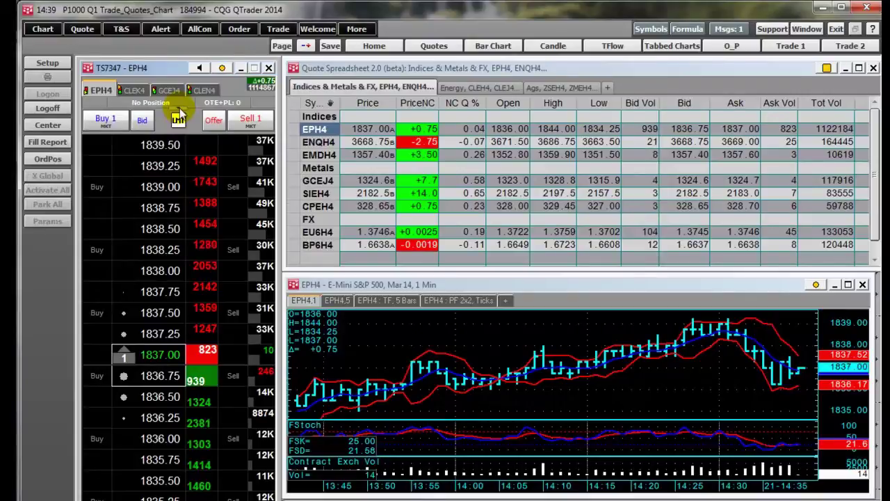
{"action": "left_click", "coordinate": [179, 117]}
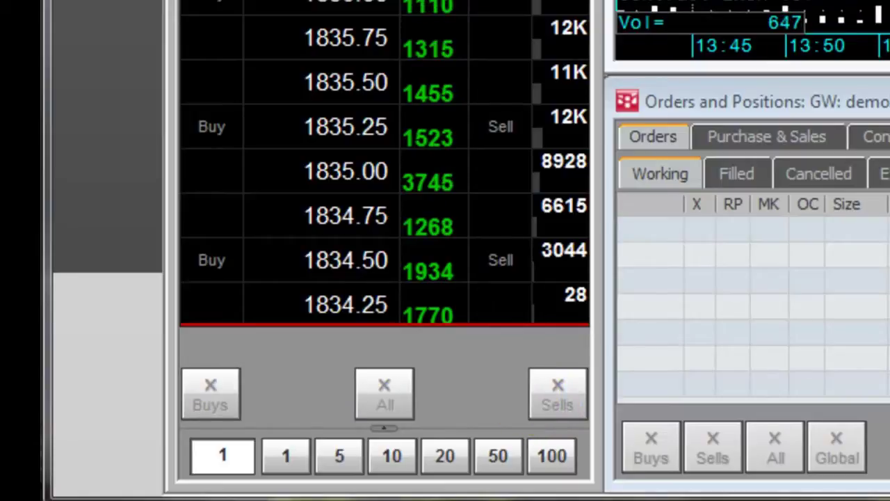
Step: Add 5 to the order quantity, then subtract one to leave 5 contracts
{"action": "left_click", "coordinate": [338, 457]}
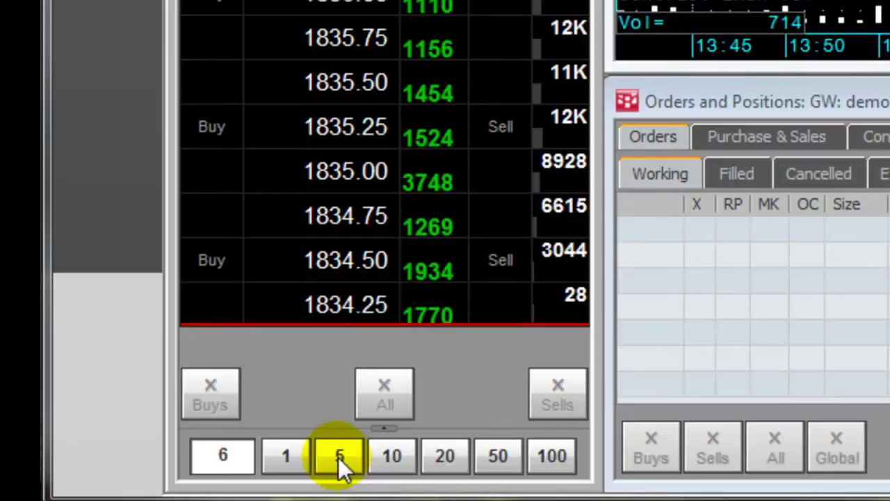
{"action": "right_click", "coordinate": [287, 456]}
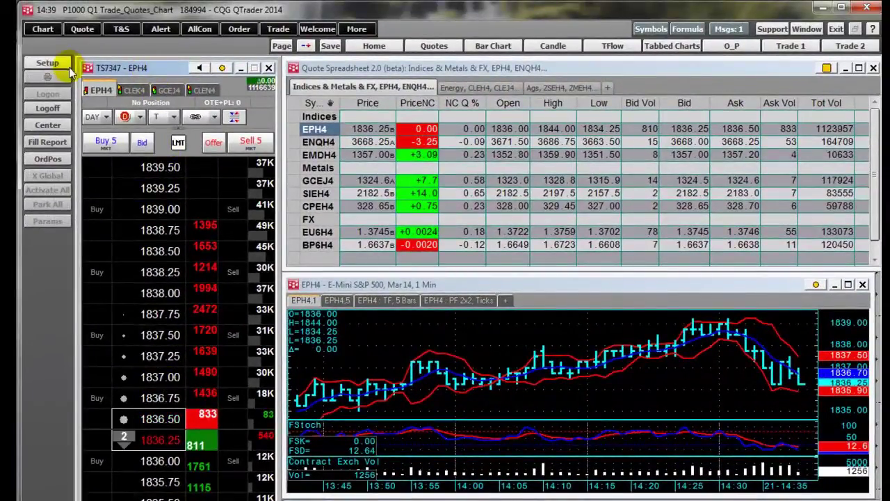
{"action": "left_click", "coordinate": [47, 125]}
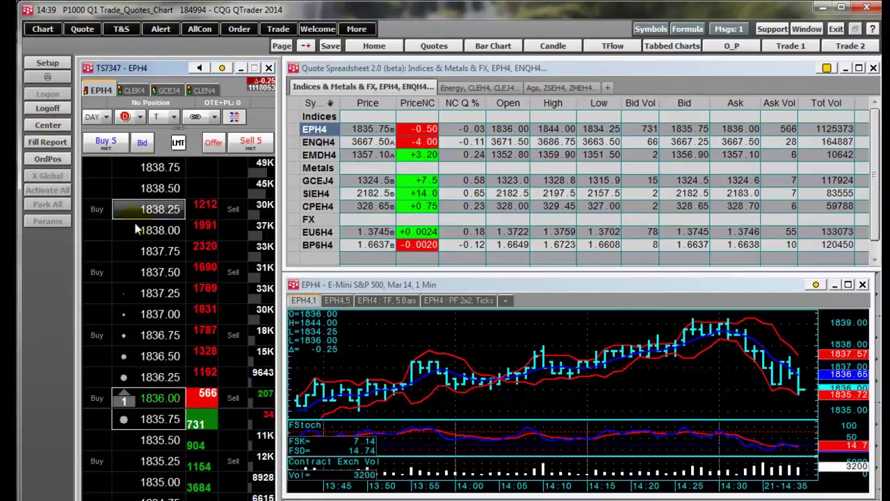
{"action": "left_click", "coordinate": [48, 123]}
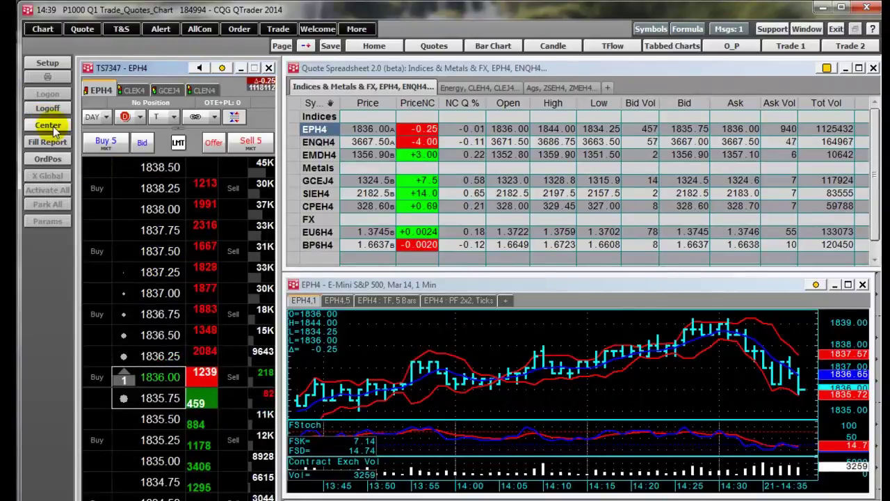
{"action": "left_click", "coordinate": [47, 141]}
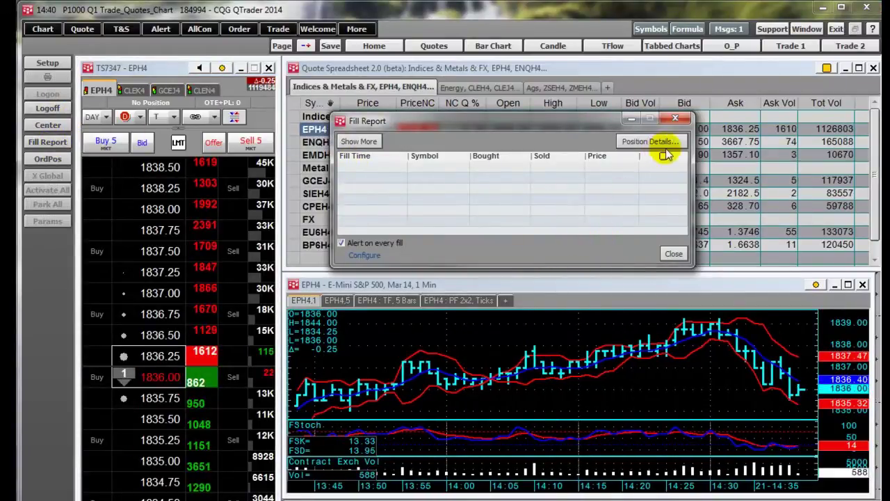
{"action": "left_click", "coordinate": [675, 118]}
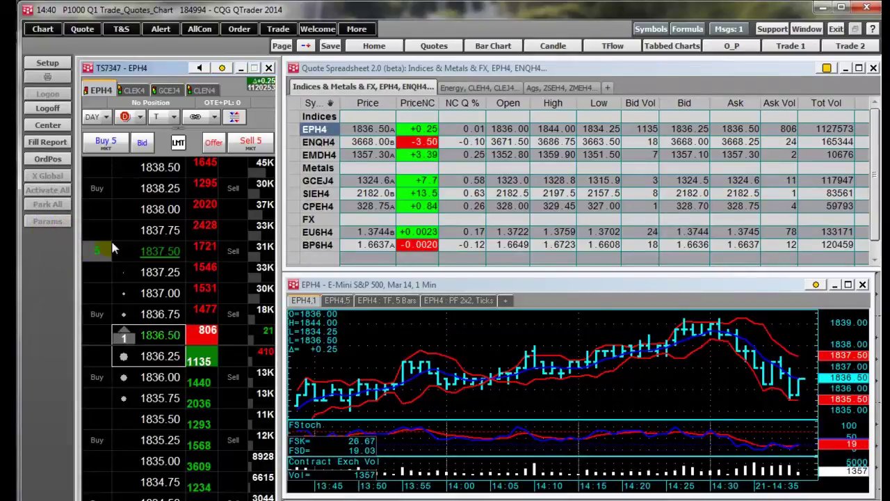
Step: Place a 5-lot EPH4 buy limit at 1835.50, then cancel it
{"action": "left_click", "coordinate": [101, 419]}
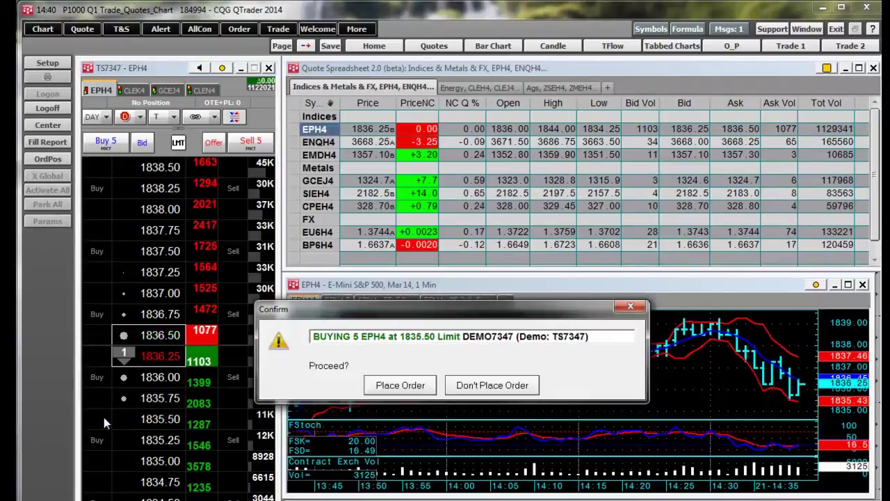
{"action": "left_click", "coordinate": [419, 387]}
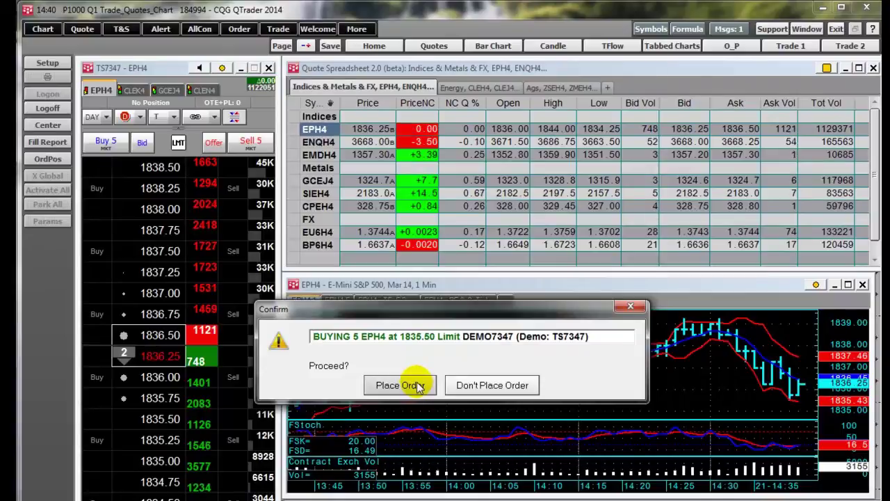
{"action": "left_click", "coordinate": [420, 386]}
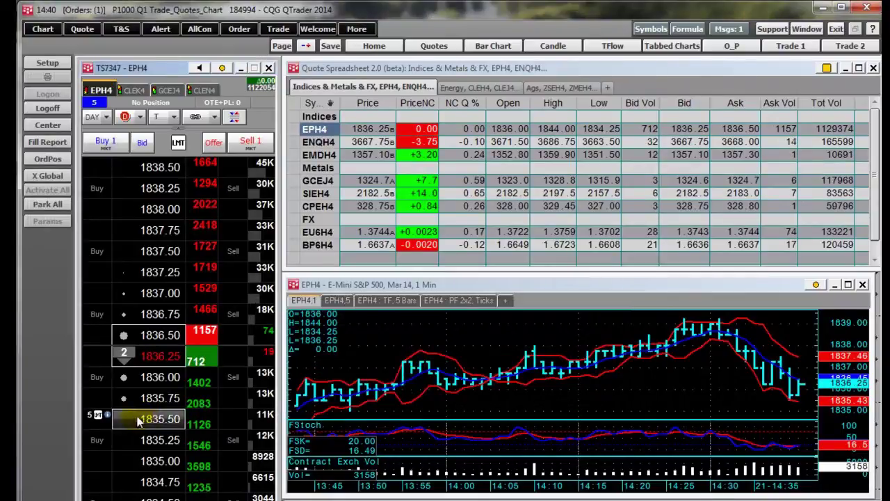
{"action": "left_click", "coordinate": [99, 415]}
{"action": "left_click", "coordinate": [287, 397]}
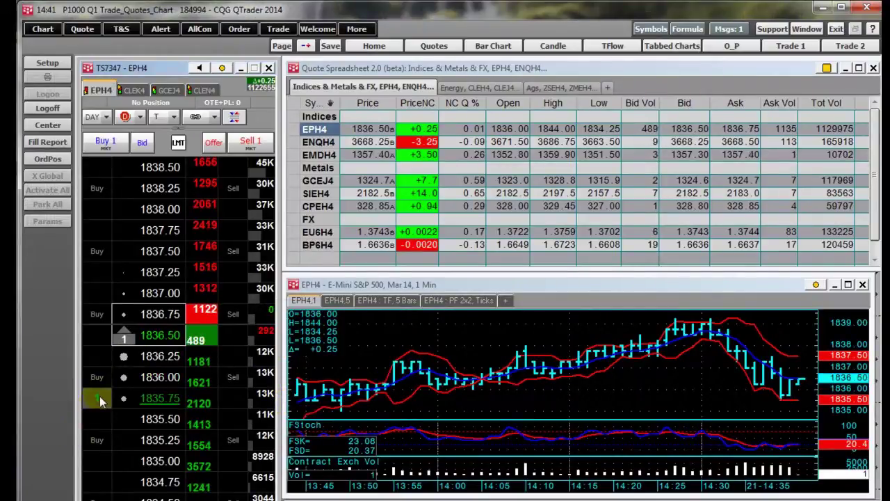
Step: Place a 1-lot buy limit at 1835.50, then cancel all working buys
{"action": "left_click", "coordinate": [98, 420]}
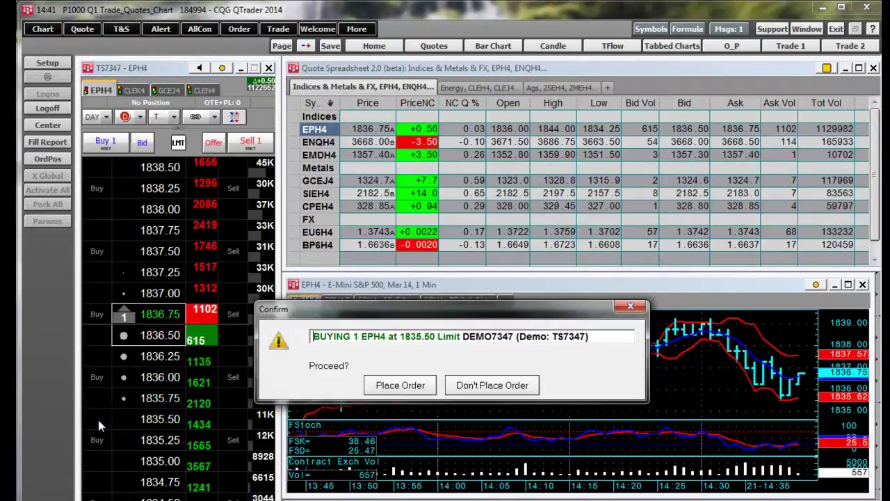
{"action": "left_click", "coordinate": [400, 385]}
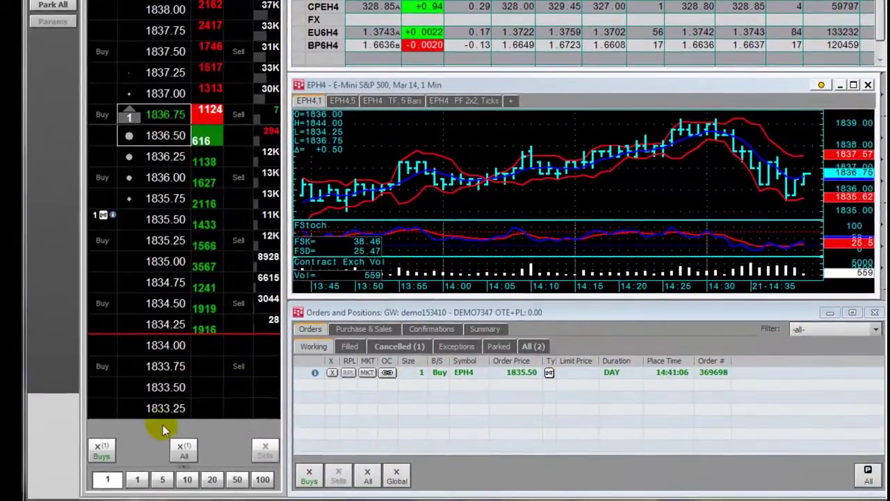
{"action": "left_click", "coordinate": [102, 450]}
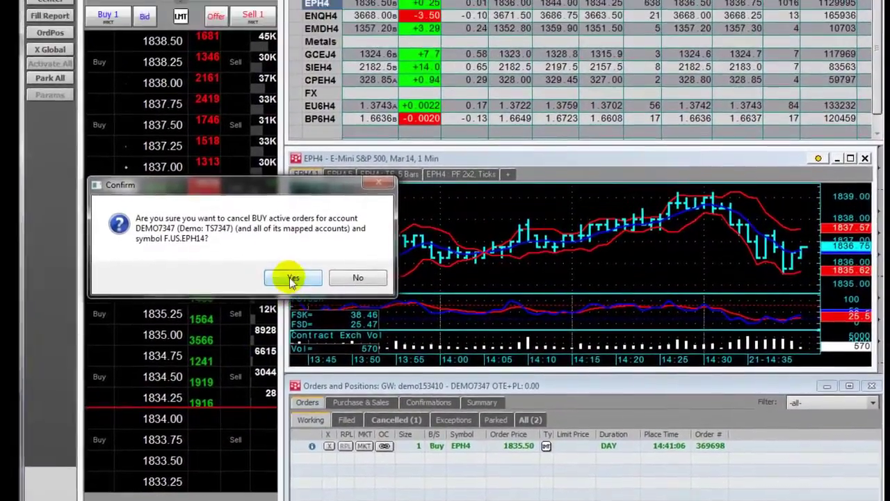
{"action": "left_click", "coordinate": [294, 203]}
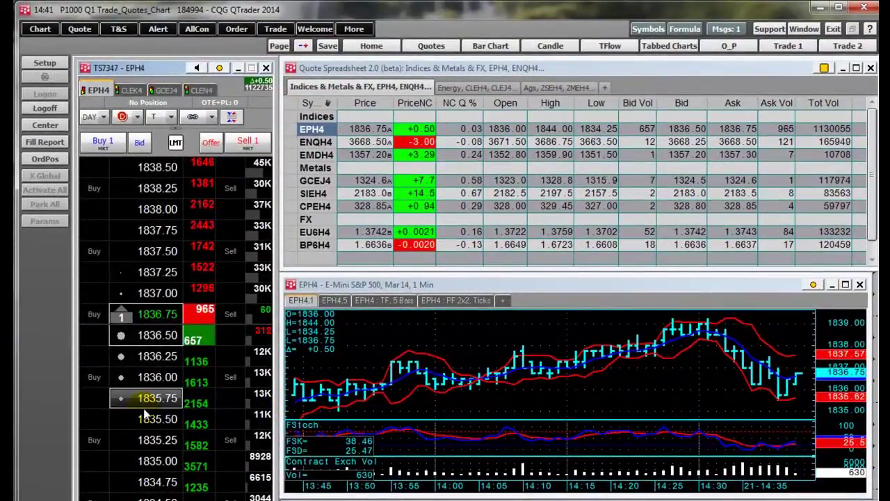
Step: Place a 1-lot DOM-triggered sell stop at 1835.75 with 500 threshold, then cancel it
{"action": "left_click", "coordinate": [235, 401]}
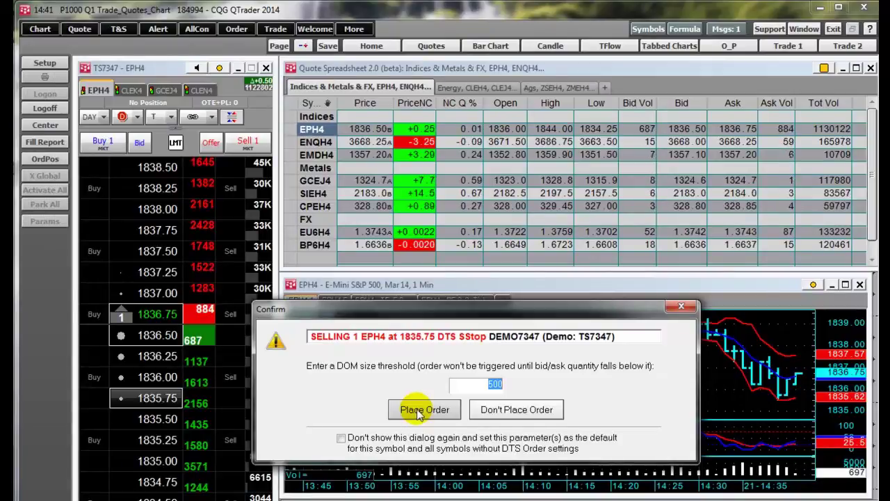
{"action": "left_click", "coordinate": [420, 412]}
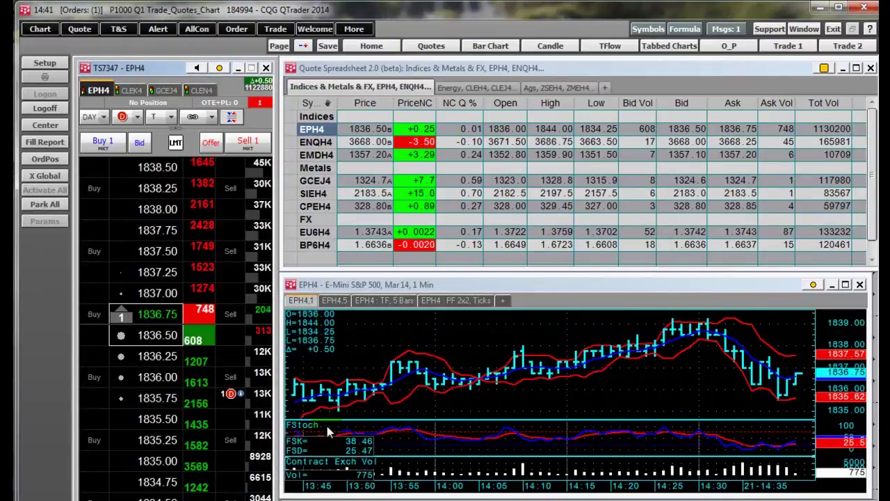
{"action": "left_click", "coordinate": [230, 394]}
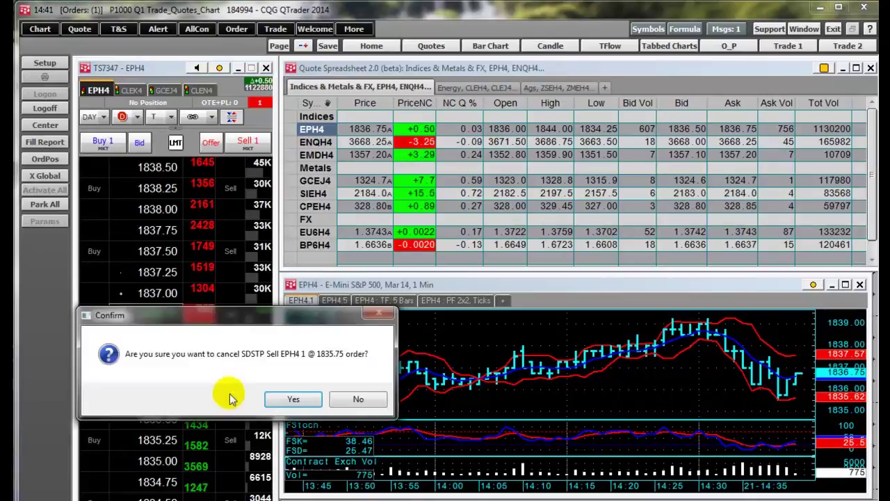
{"action": "left_click", "coordinate": [297, 397]}
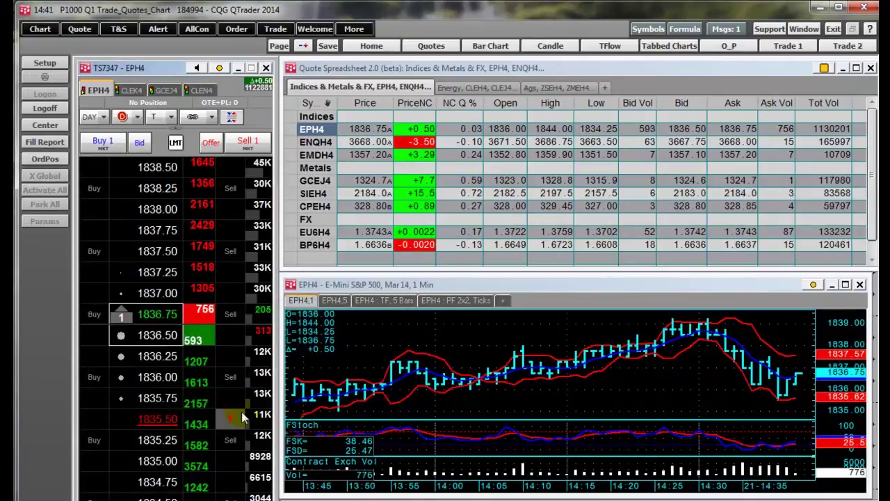
Step: Place an OCO pair of 1-lot buys, 1835.25 limit and 1838.00 DOM stop, then cancel both
{"action": "left_click", "coordinate": [194, 119]}
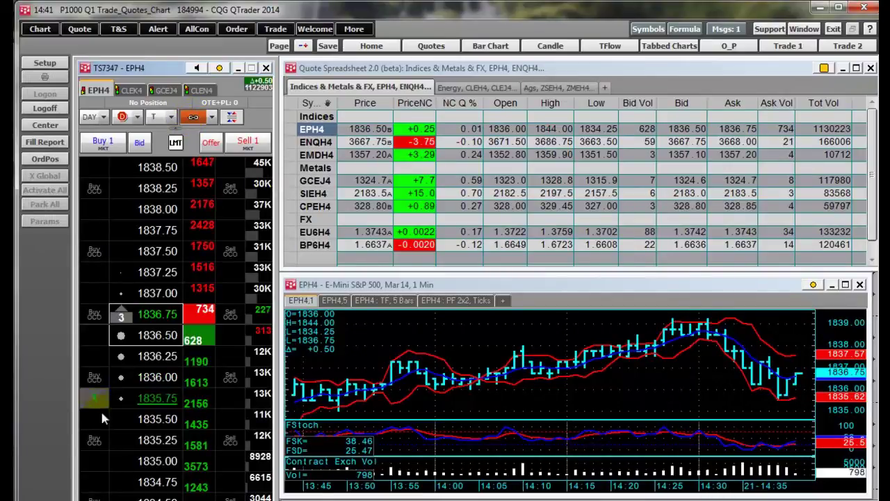
{"action": "left_click", "coordinate": [96, 444]}
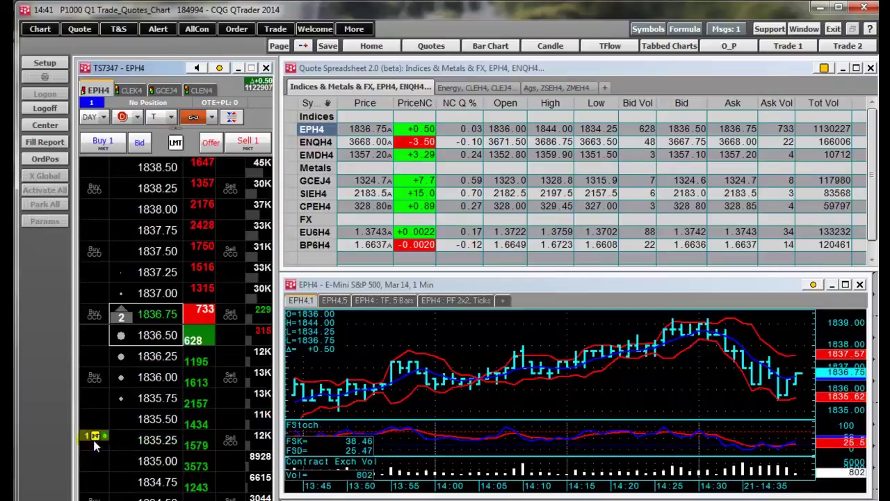
{"action": "left_click_drag", "start_coordinate": [155, 204], "coordinate": [101, 210]}
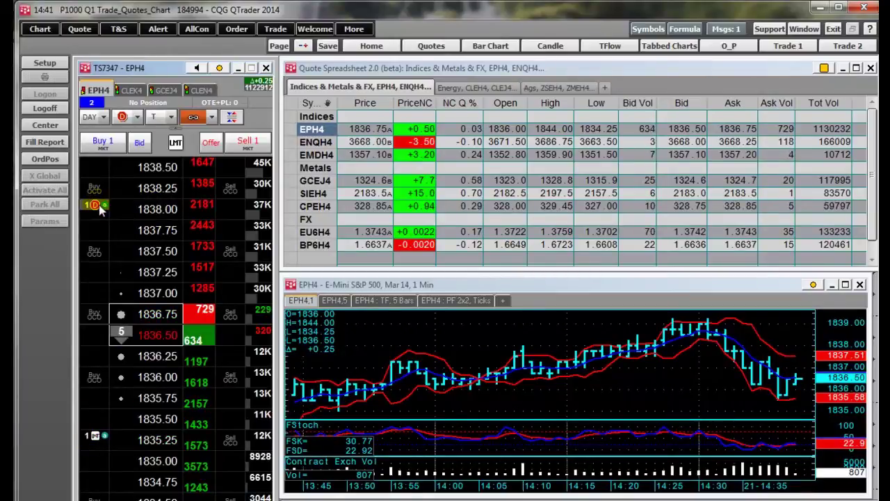
{"action": "left_click", "coordinate": [193, 118]}
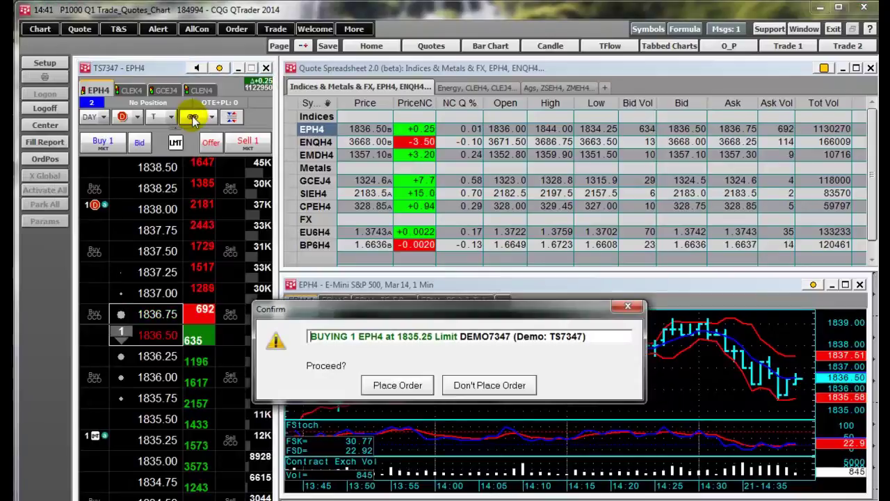
{"action": "left_click", "coordinate": [393, 387]}
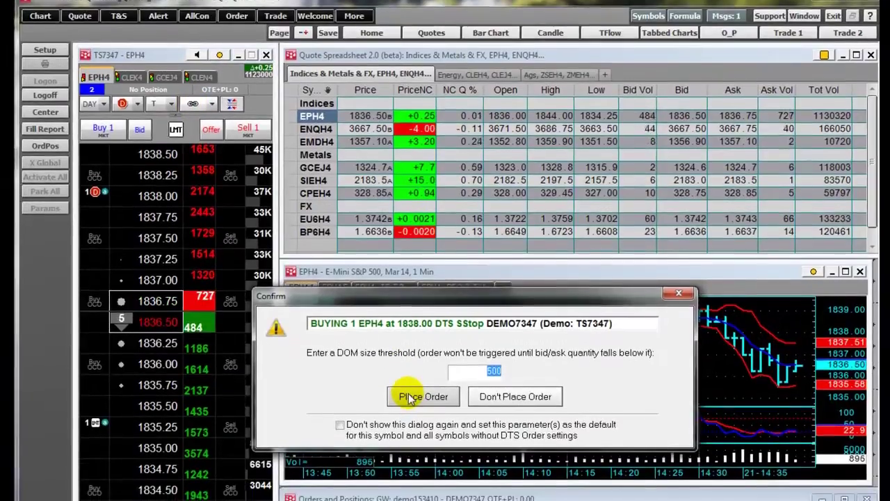
{"action": "left_click", "coordinate": [417, 409]}
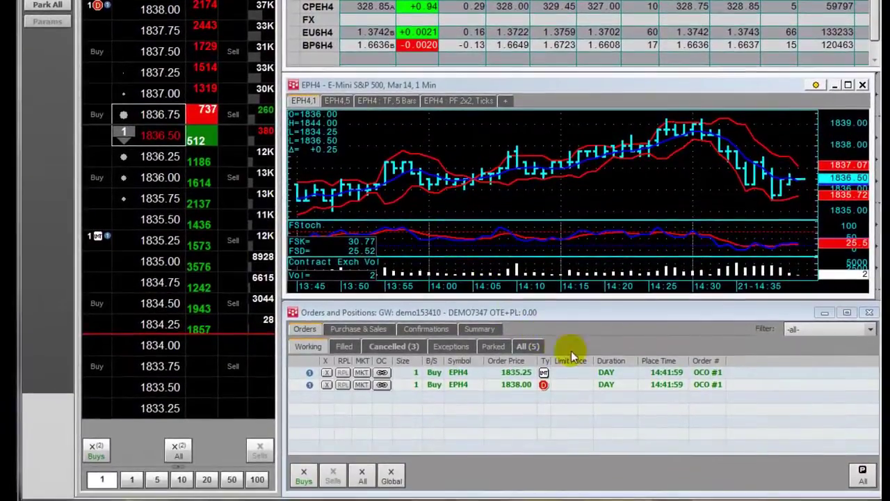
{"action": "left_click", "coordinate": [96, 454]}
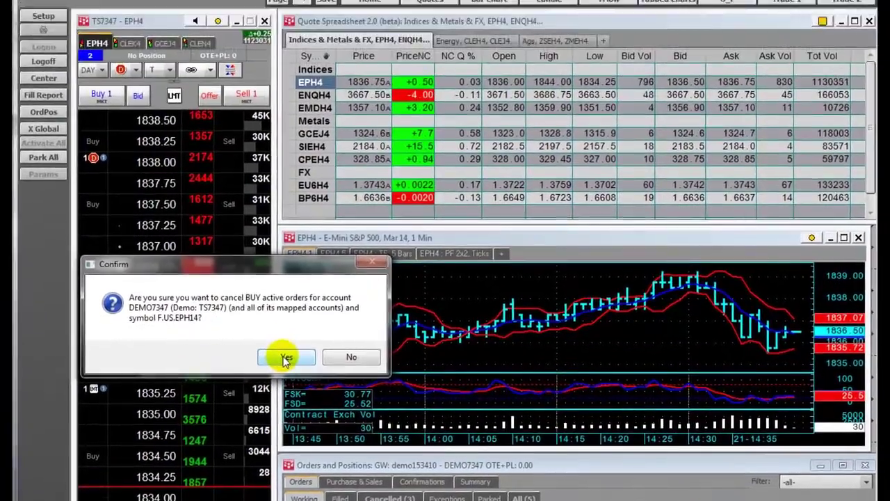
{"action": "left_click", "coordinate": [290, 207]}
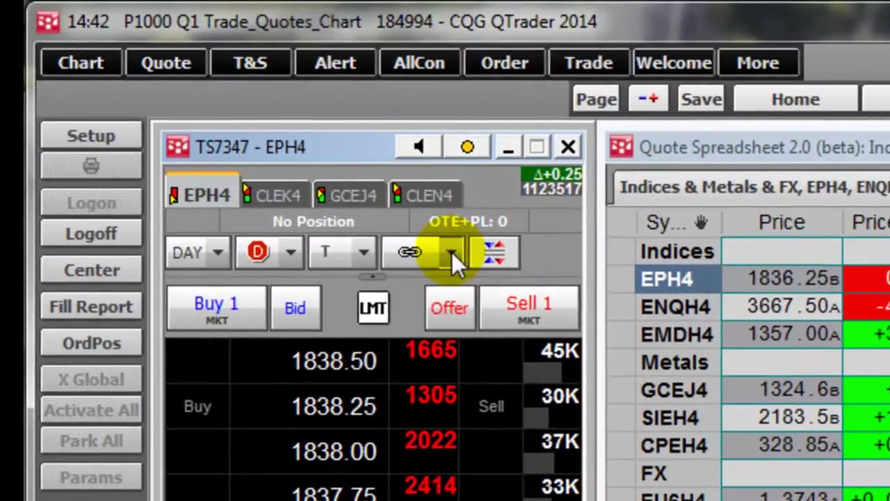
Step: Switch order linking to BRKT bracket mode and start a 1-lot bracket buy at 1835.50
{"action": "left_click", "coordinate": [452, 252]}
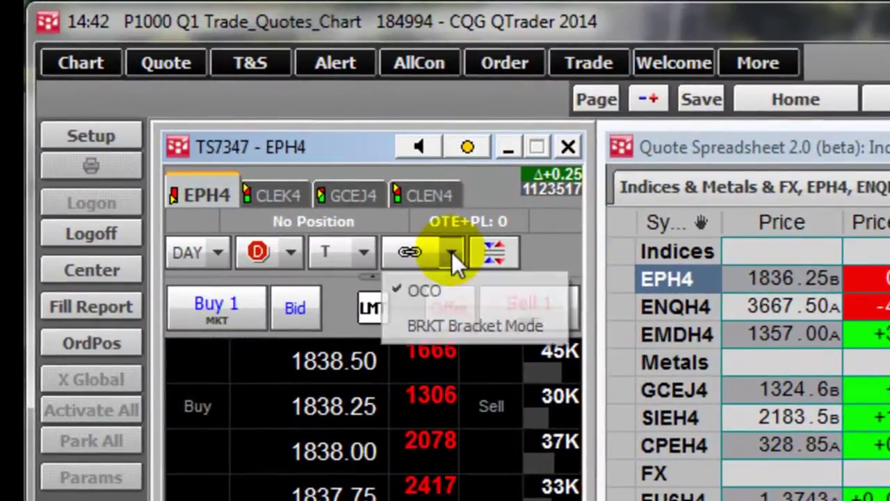
{"action": "left_click", "coordinate": [430, 321]}
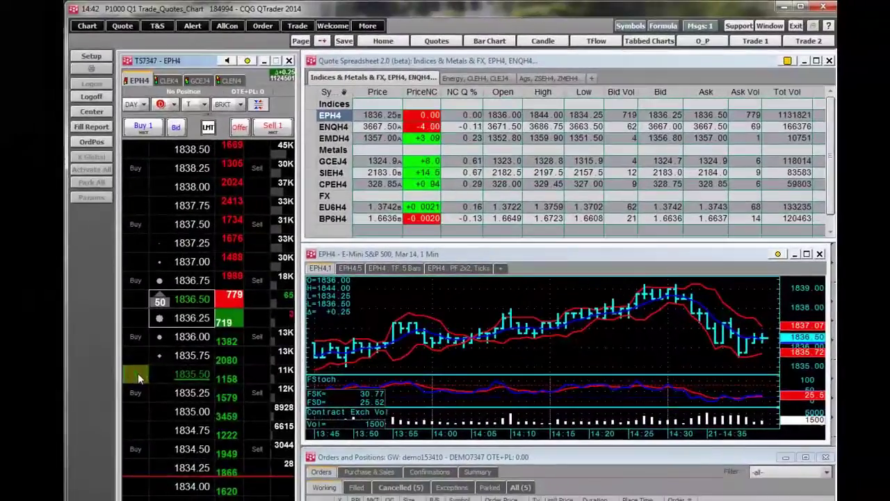
{"action": "left_click", "coordinate": [148, 413]}
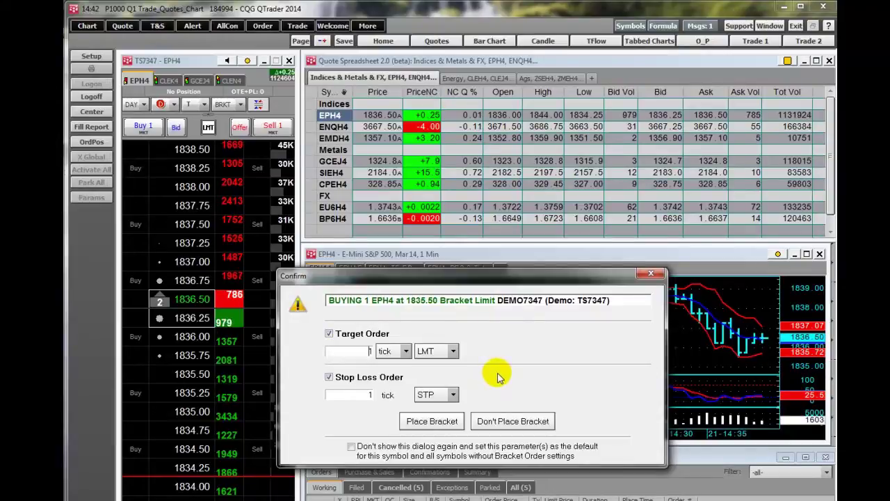
Step: Set the bracket's target and stop loss to 5 ticks, keeping LMT and STP, then decline it
{"action": "left_click", "coordinate": [410, 351]}
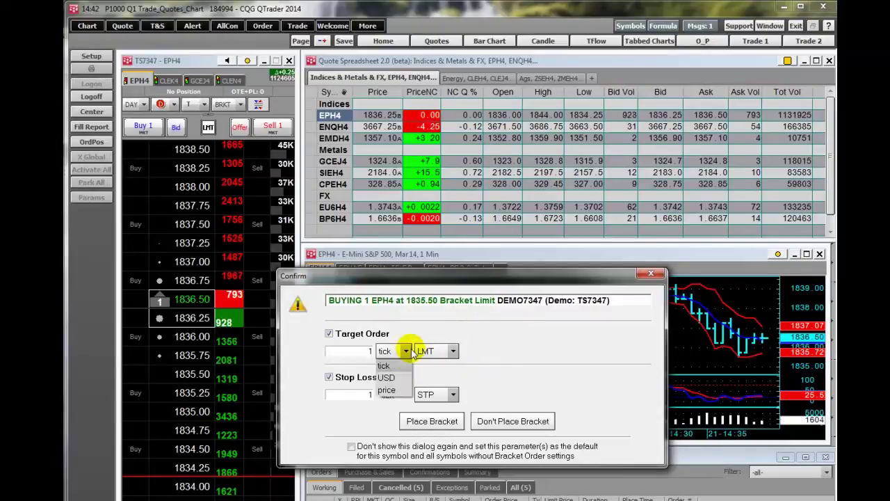
{"action": "left_click", "coordinate": [452, 352]}
{"action": "left_click", "coordinate": [453, 351]}
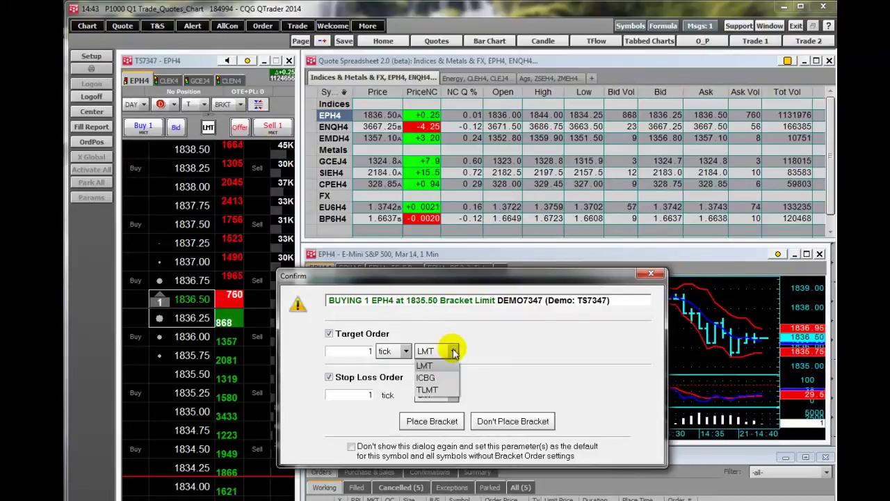
{"action": "left_click", "coordinate": [453, 351]}
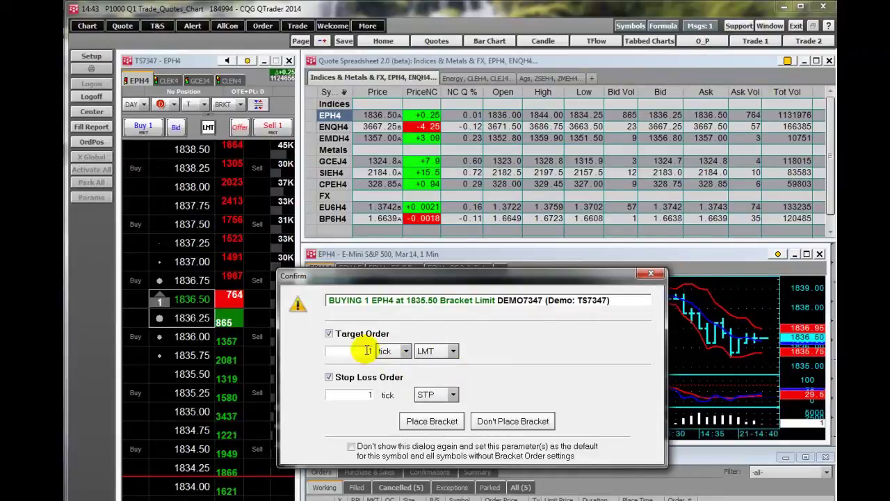
{"action": "type", "text": "5"}
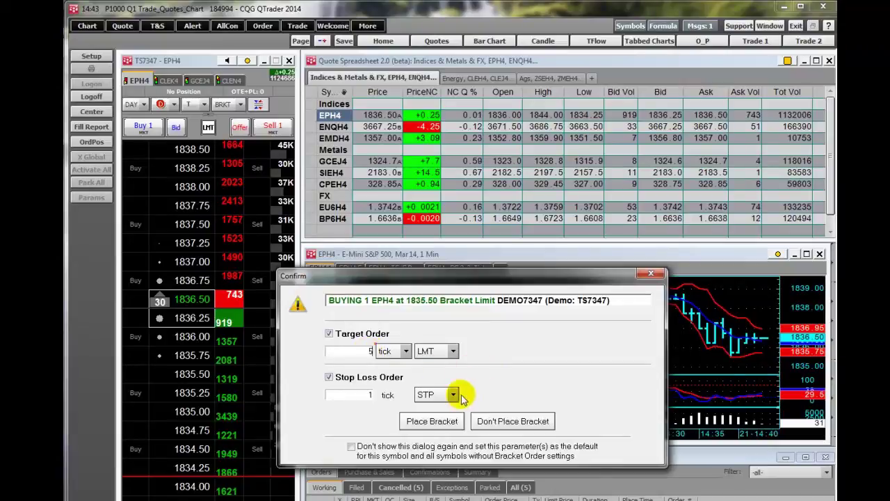
{"action": "left_click", "coordinate": [371, 395]}
{"action": "type", "text": "5"}
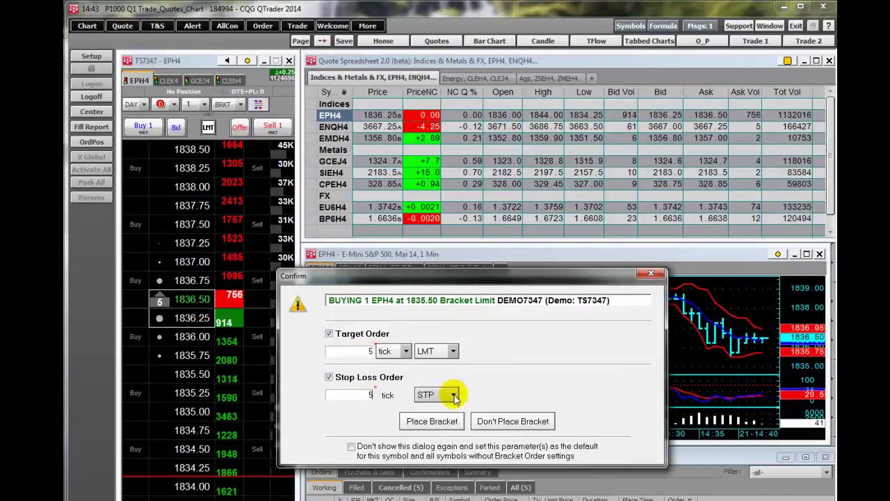
{"action": "left_click", "coordinate": [453, 394]}
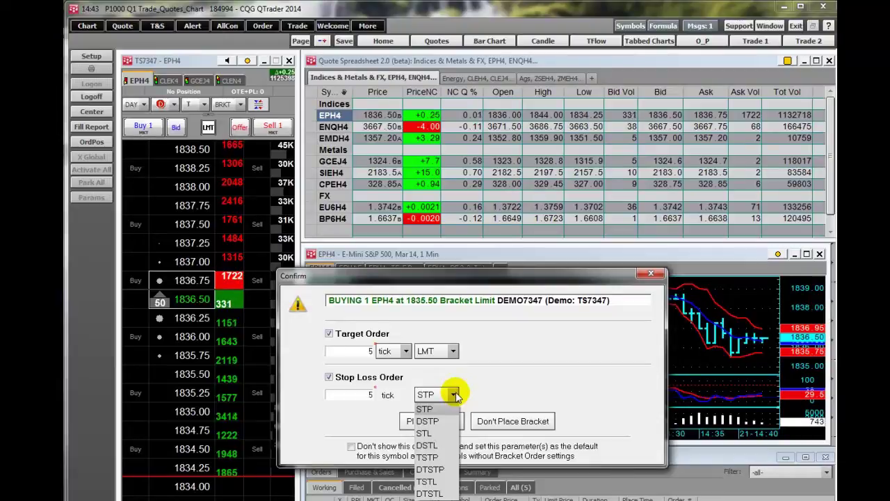
{"action": "left_click", "coordinate": [506, 383]}
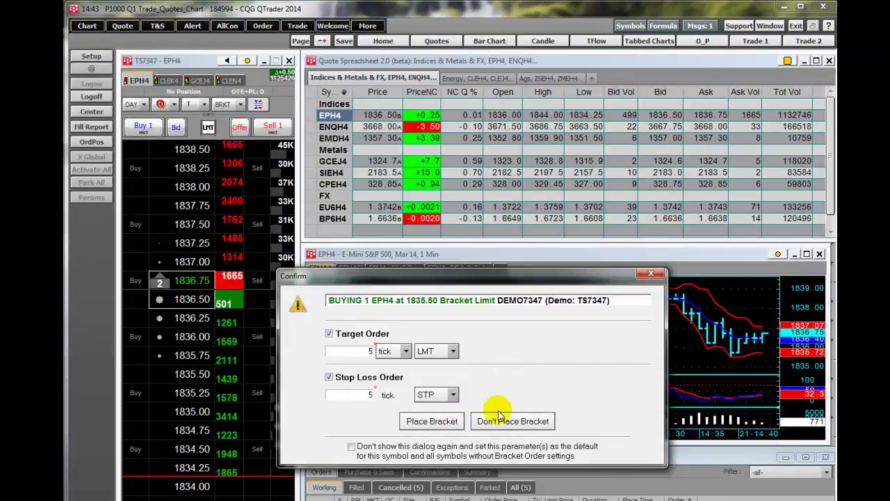
{"action": "left_click", "coordinate": [498, 420]}
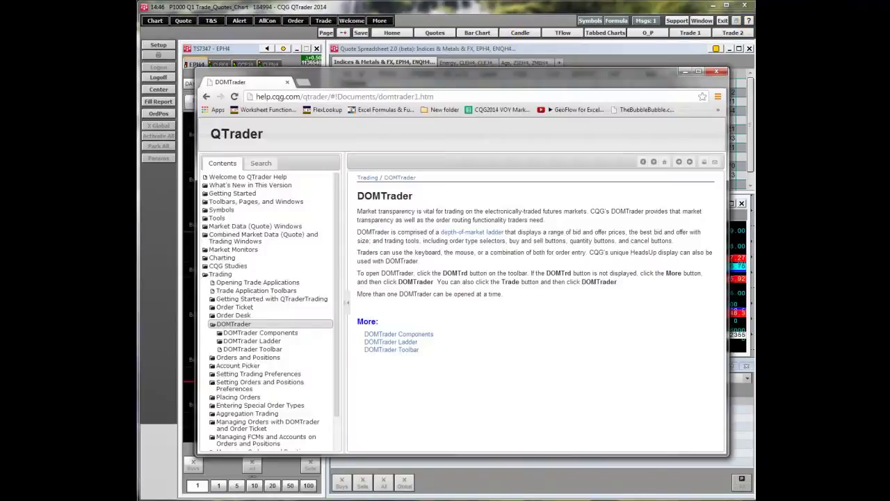
{"action": "left_click", "coordinate": [580, 64]}
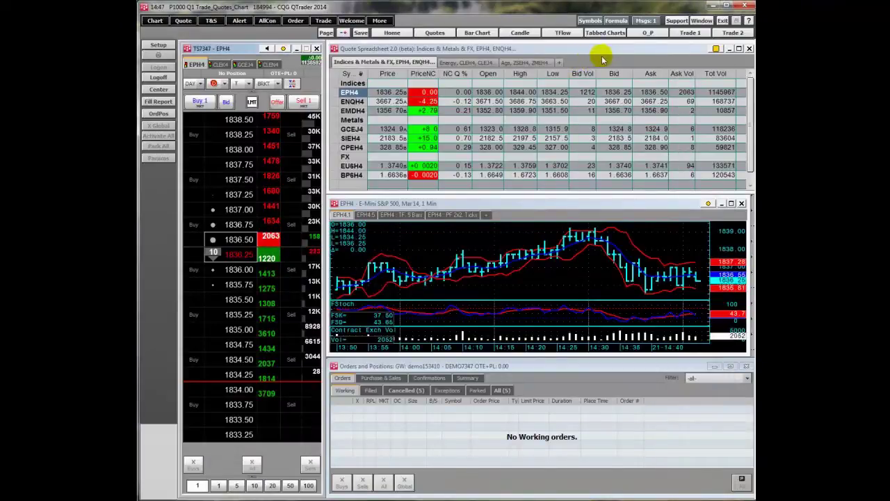
{"action": "left_click", "coordinate": [677, 21]}
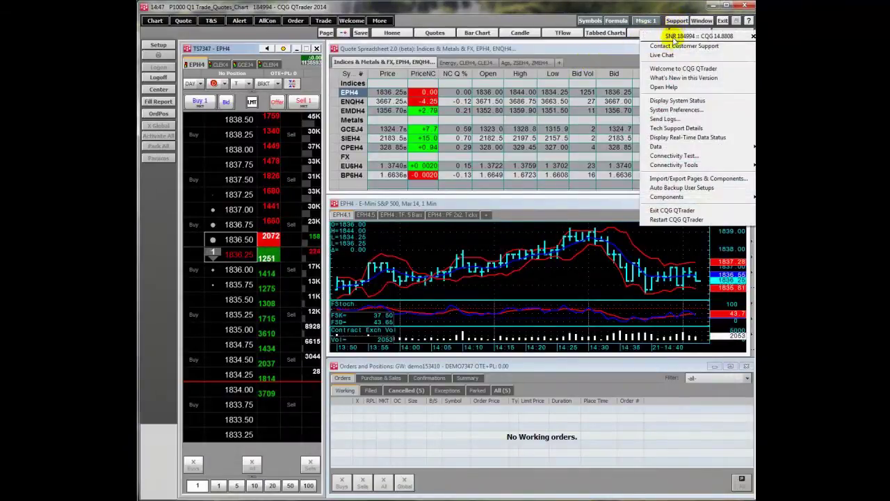
{"action": "left_click", "coordinate": [668, 55]}
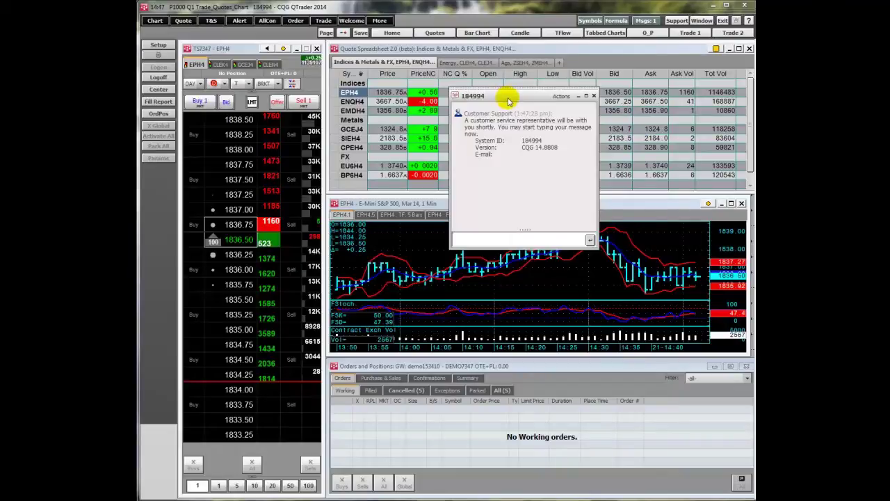
{"action": "left_click", "coordinate": [594, 96]}
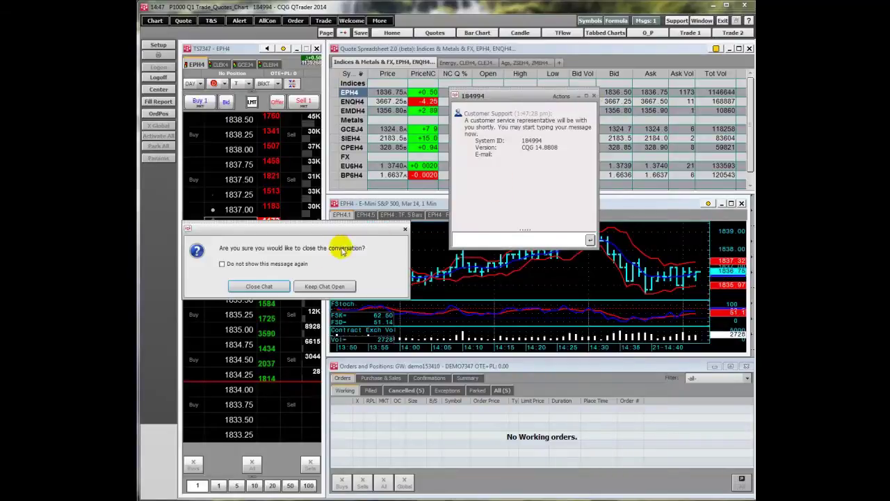
{"action": "left_click", "coordinate": [267, 285]}
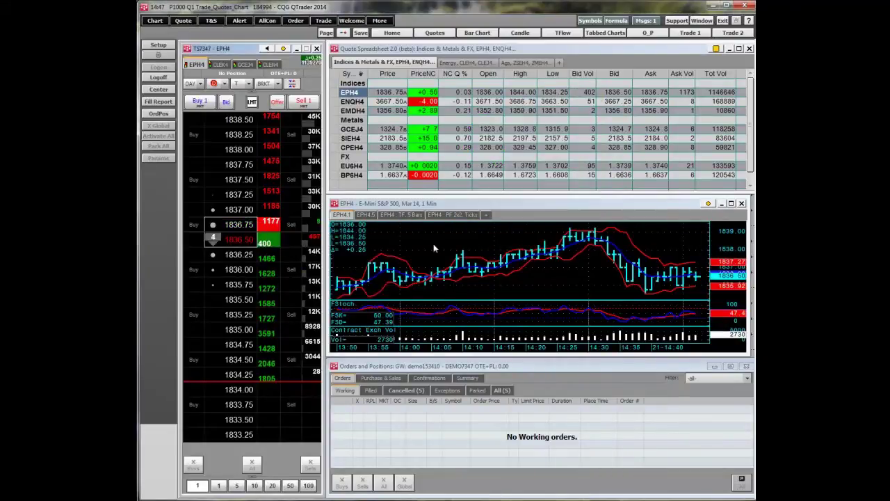